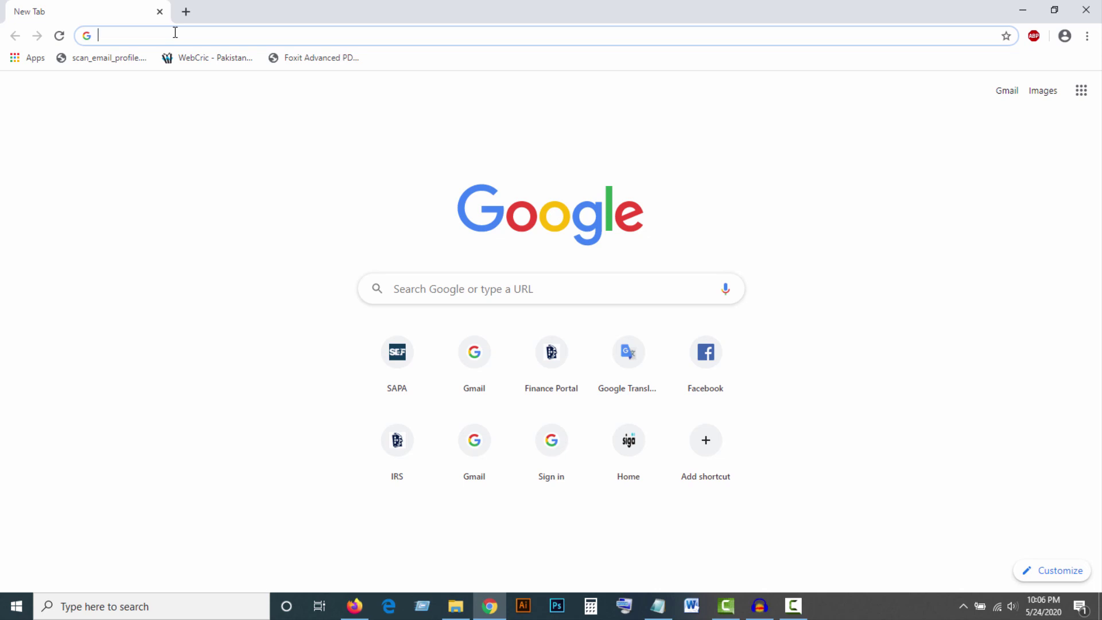
# - Open the SAPA home page from the 'sapa' address-bar suggestion, keep it in Portuguese, and go to the login page
pyautogui.write('sapa.sef.pt/SAPA/SAPADocumentos')
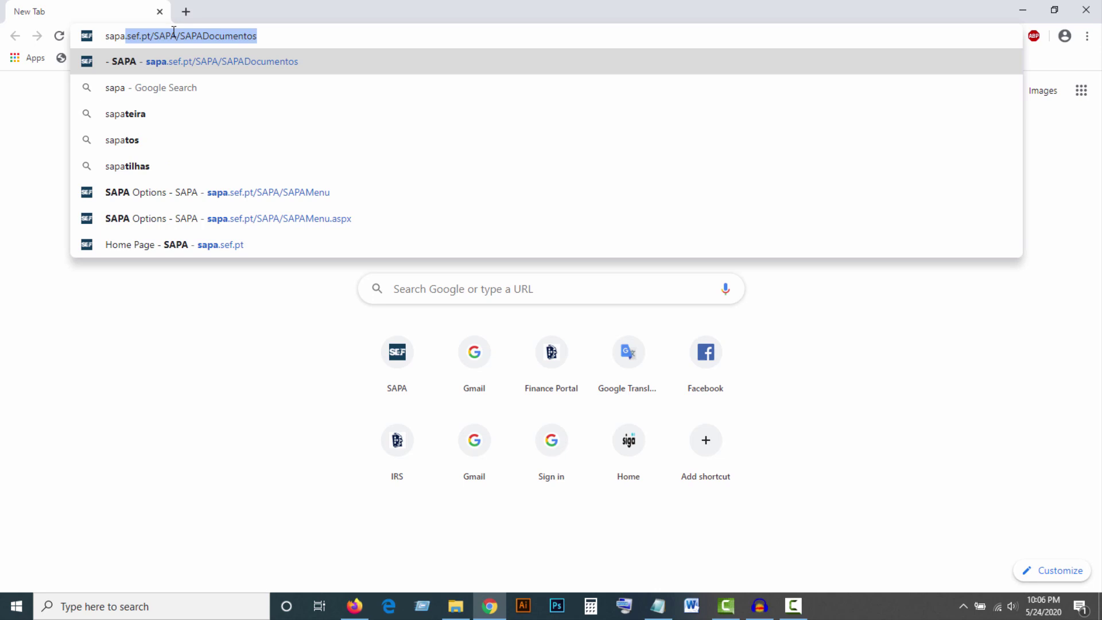
pyautogui.click(236, 248)
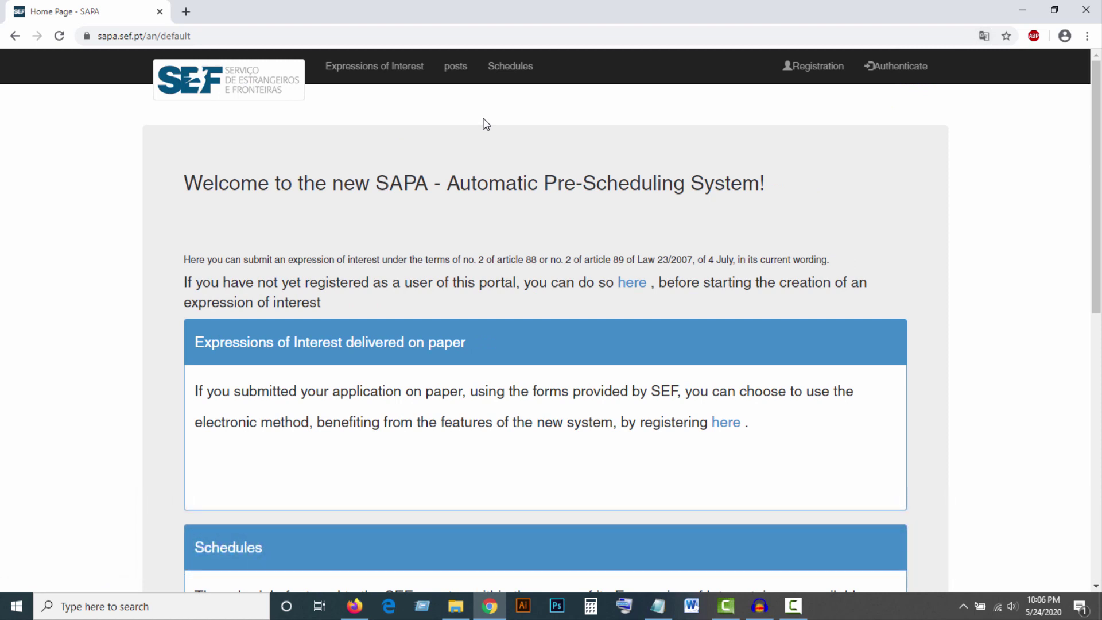
pyautogui.click(983, 36)
pyautogui.click(863, 61)
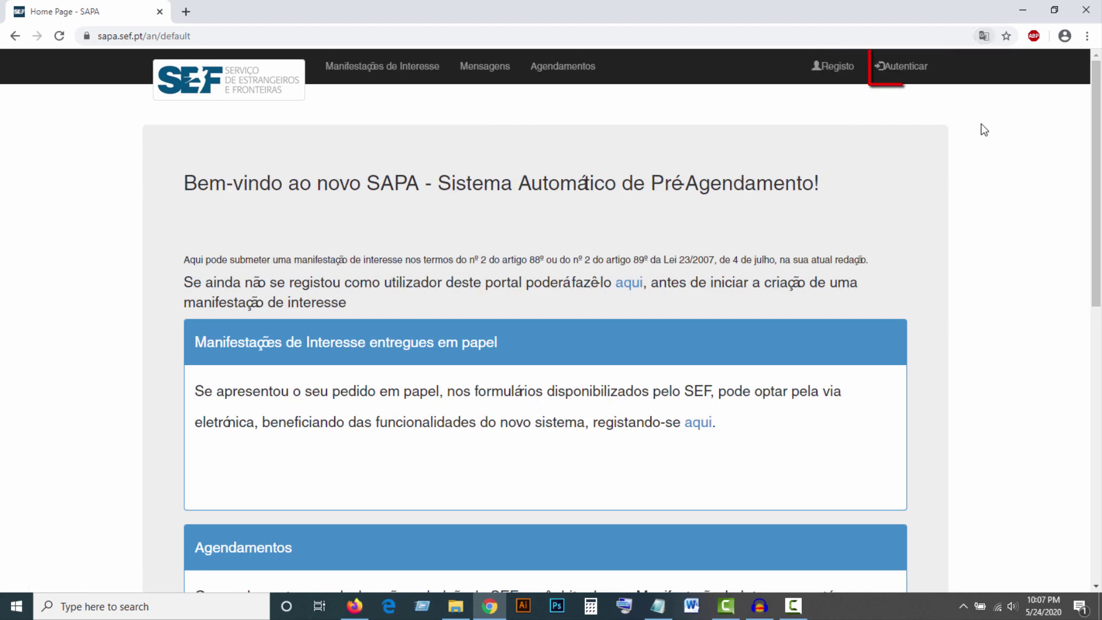
pyautogui.click(908, 69)
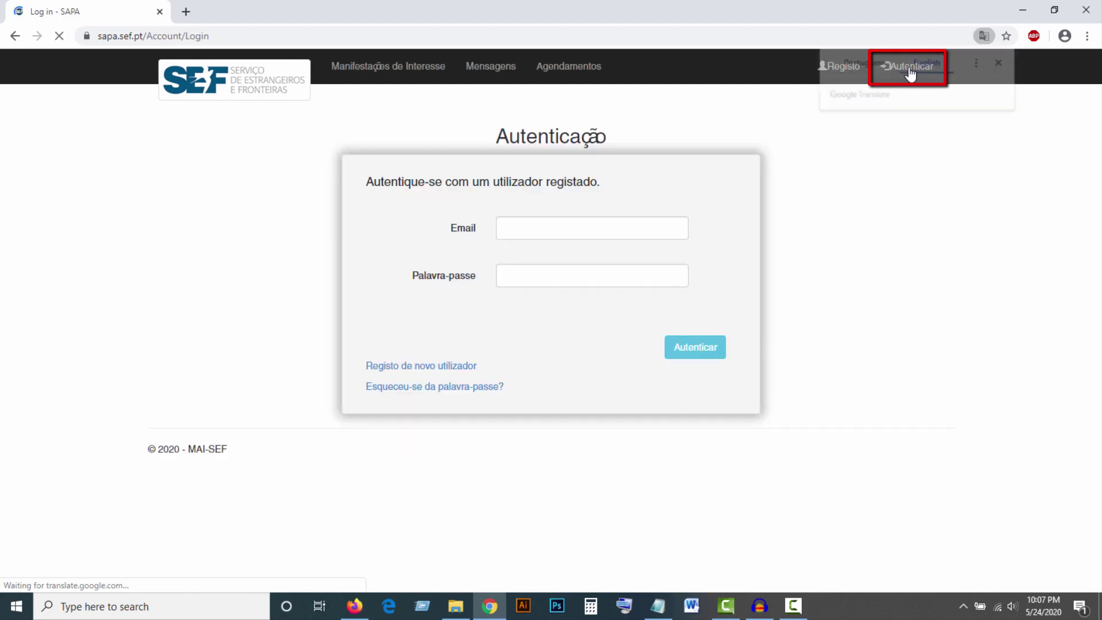
# - Translate the login page to English, then authenticate with the saved email, current password and reCAPTCHA check
pyautogui.click(910, 68)
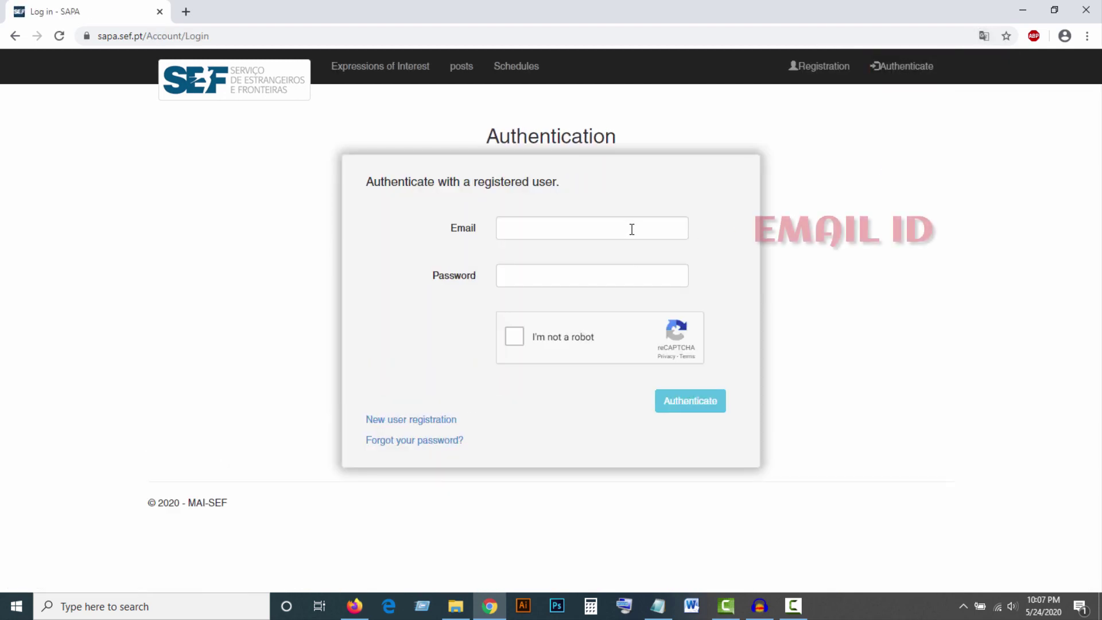
pyautogui.click(553, 222)
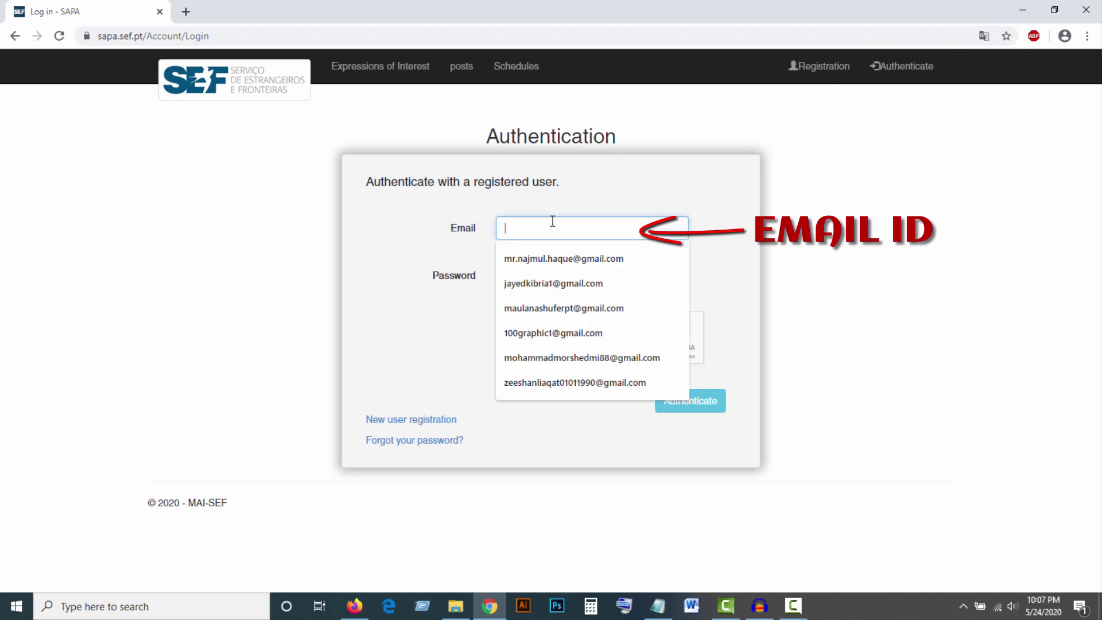
pyautogui.click(550, 333)
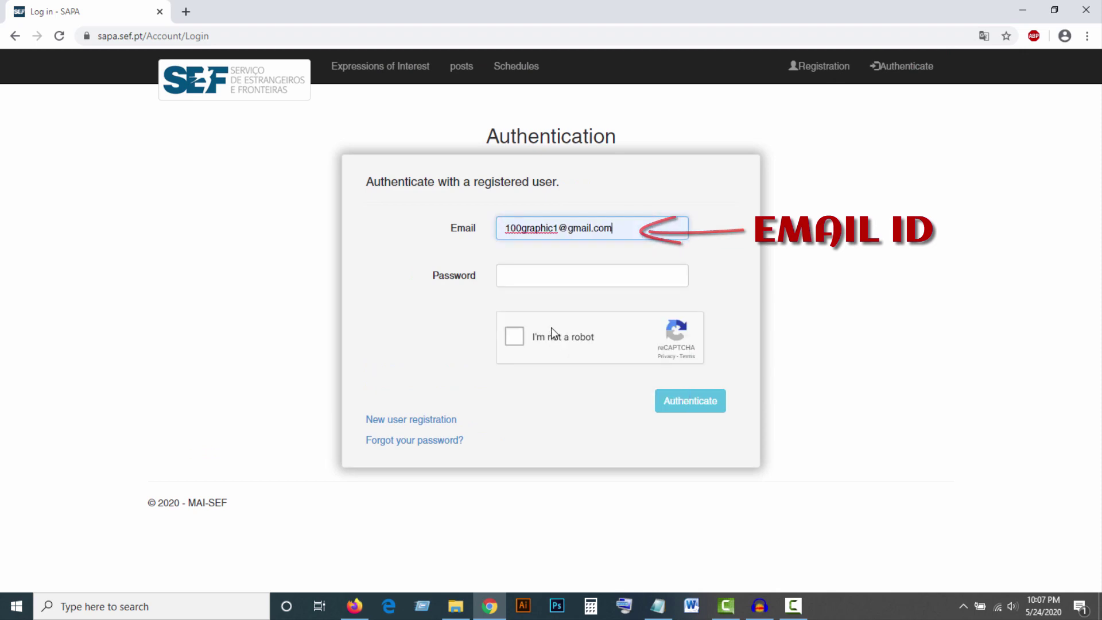
pyautogui.click(533, 275)
pyautogui.write('1')
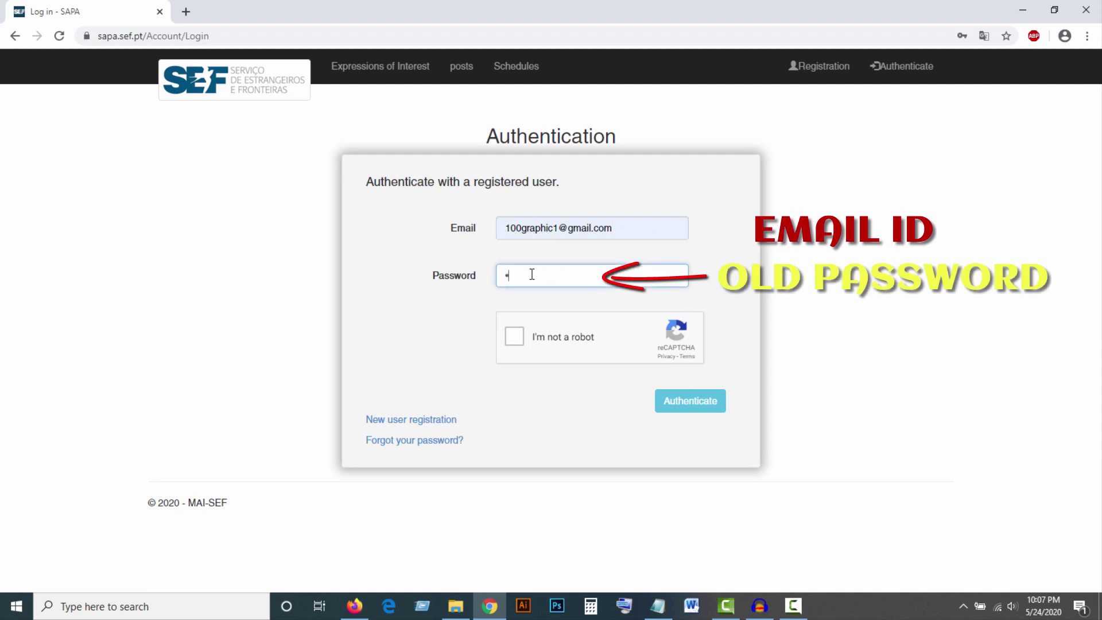
pyautogui.write('111111')
pyautogui.click(515, 340)
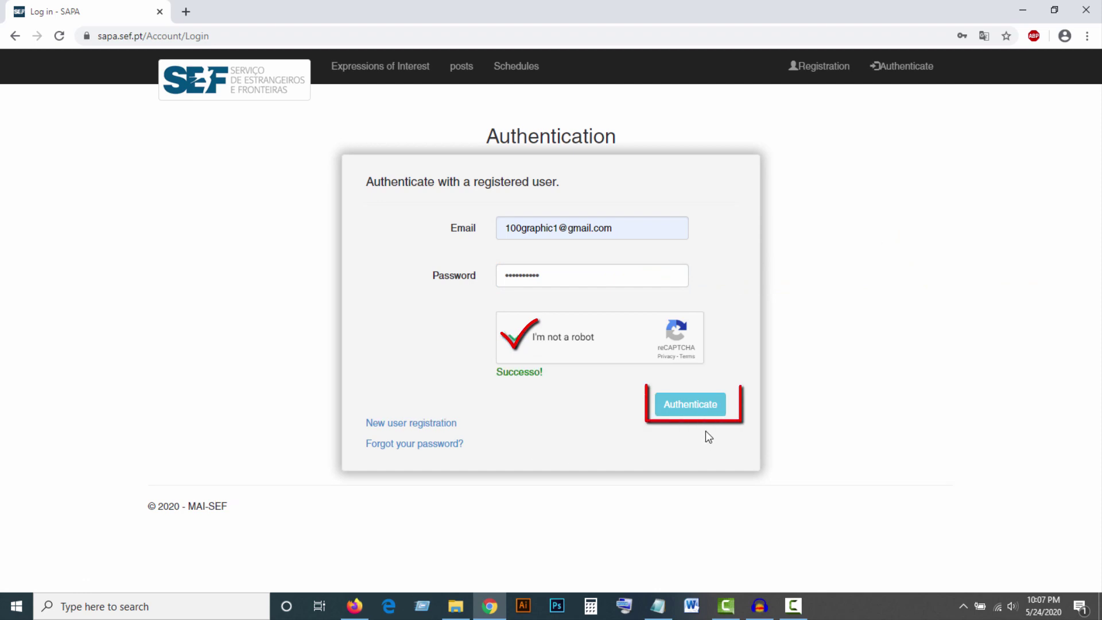
pyautogui.click(699, 408)
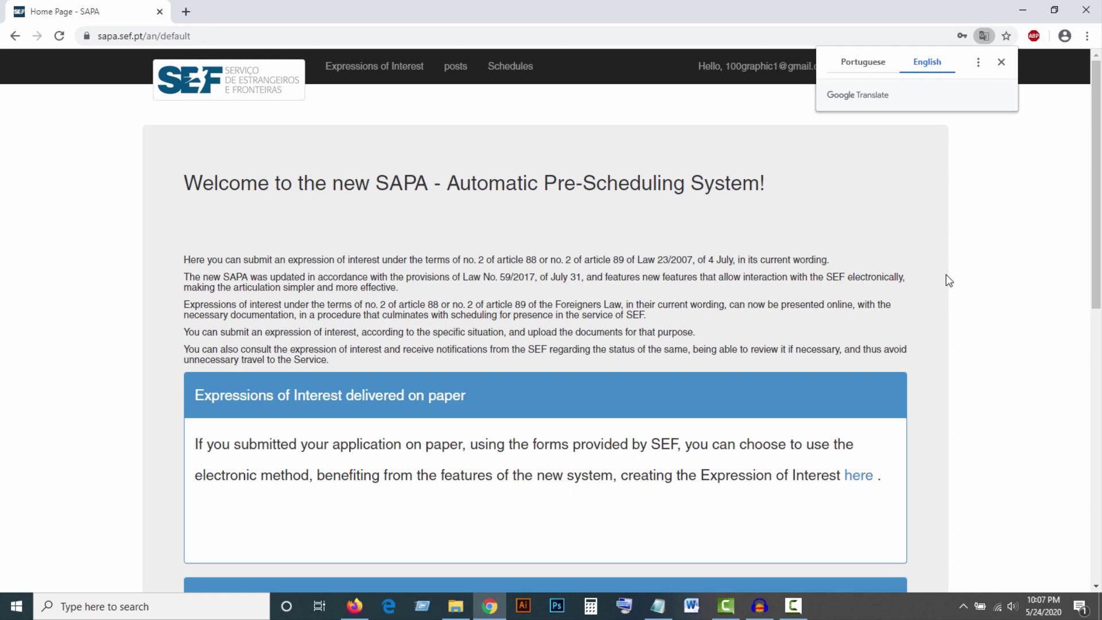
# - Translate the SAPA home page to English and open the account's User management page
pyautogui.click(947, 264)
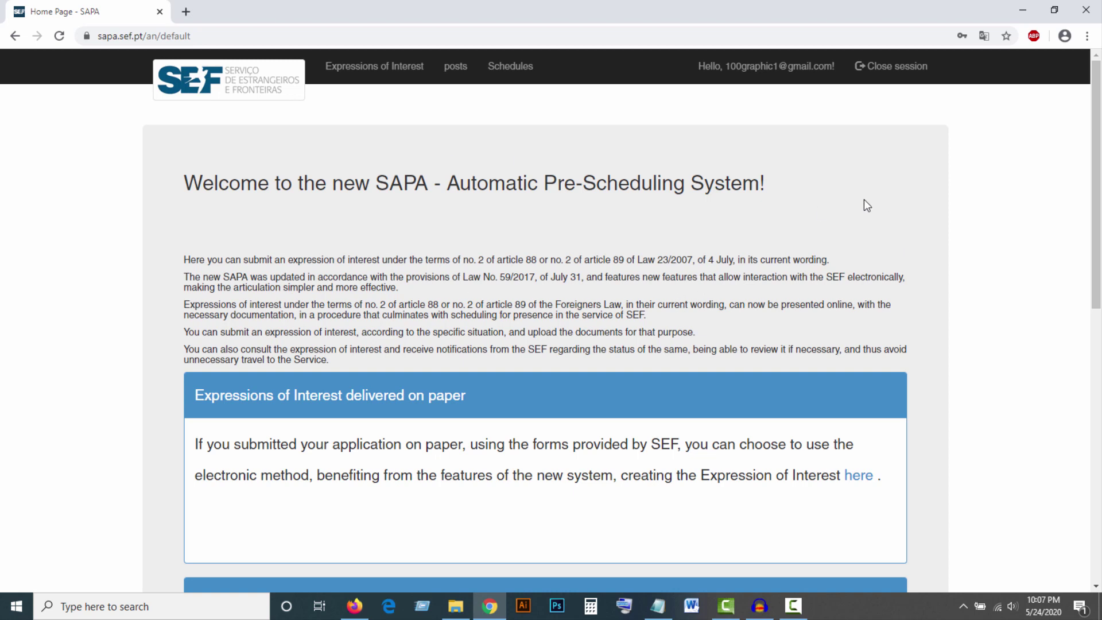
pyautogui.click(772, 72)
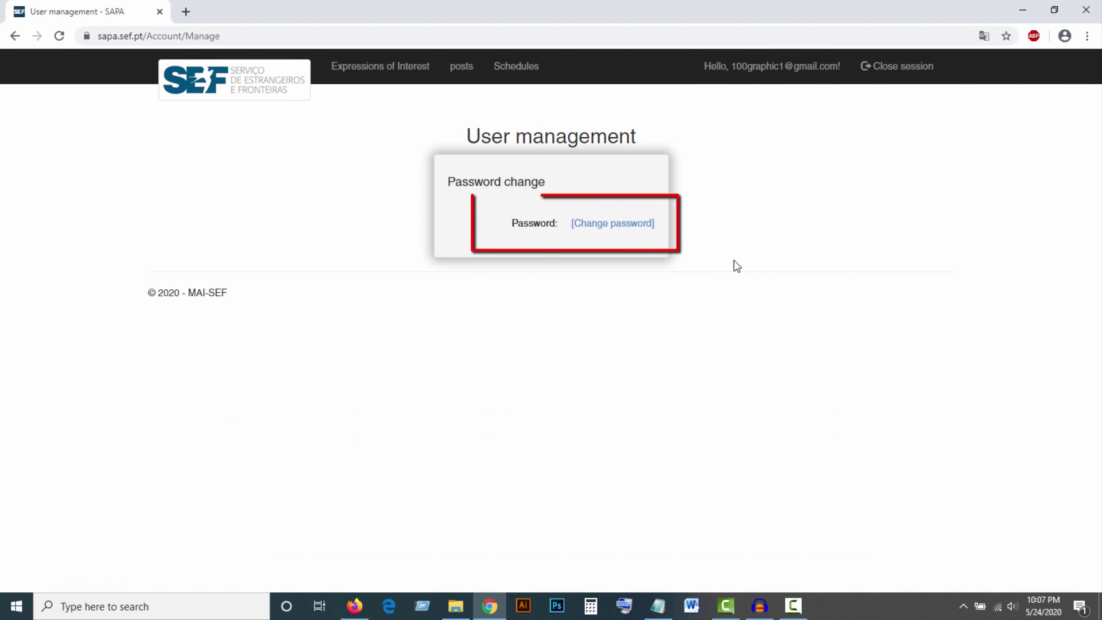
# - Show User management in Portuguese and open the Alterar palavra-passe form
pyautogui.click(984, 35)
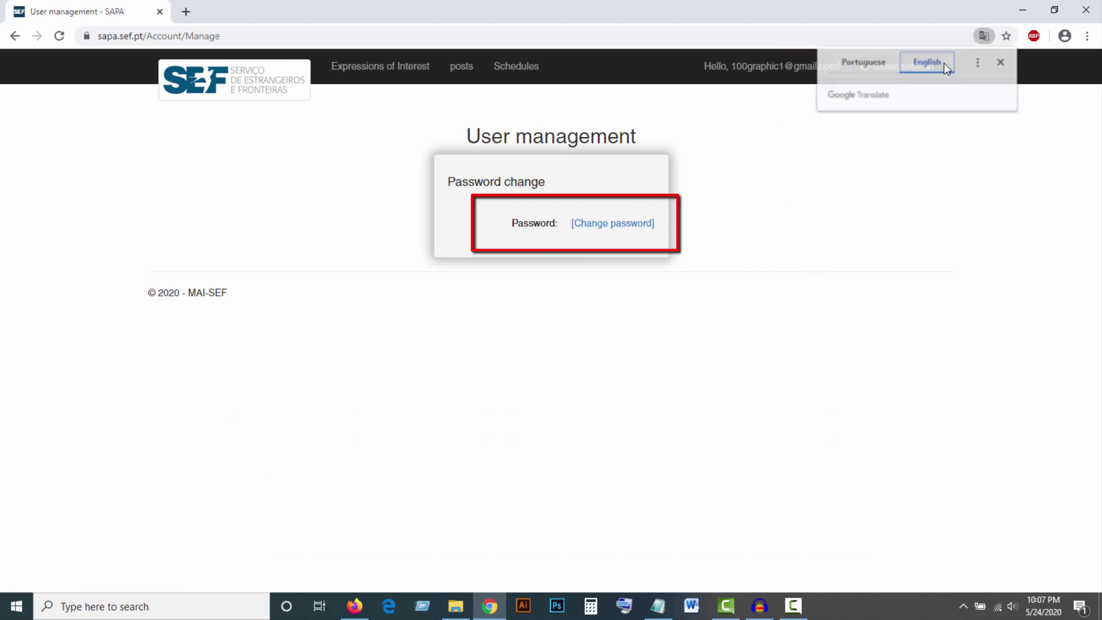
pyautogui.click(869, 63)
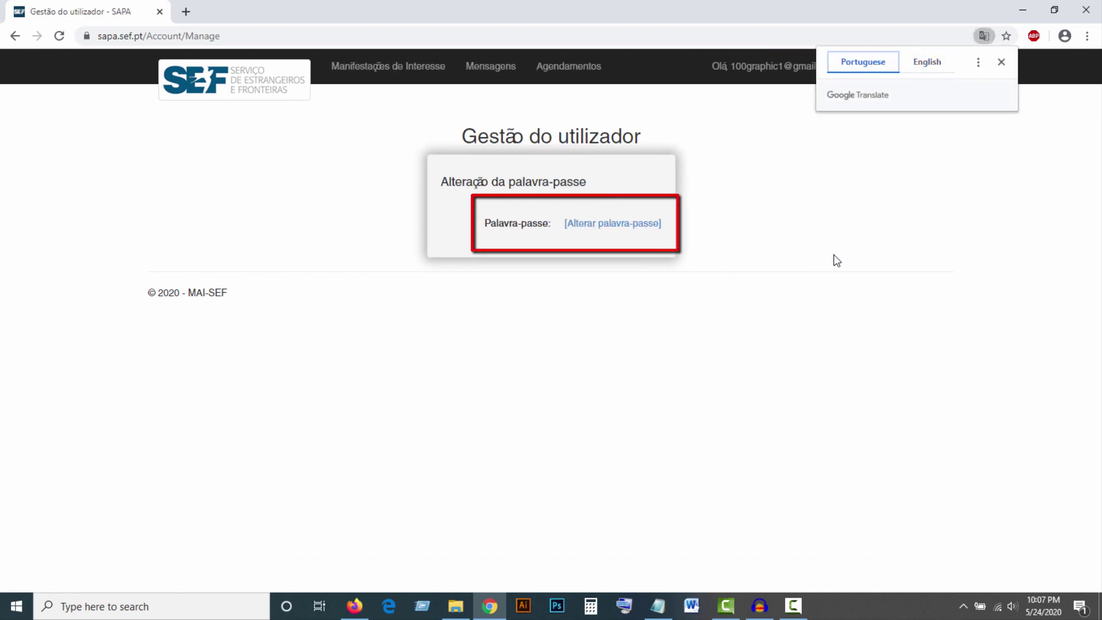
pyautogui.click(621, 230)
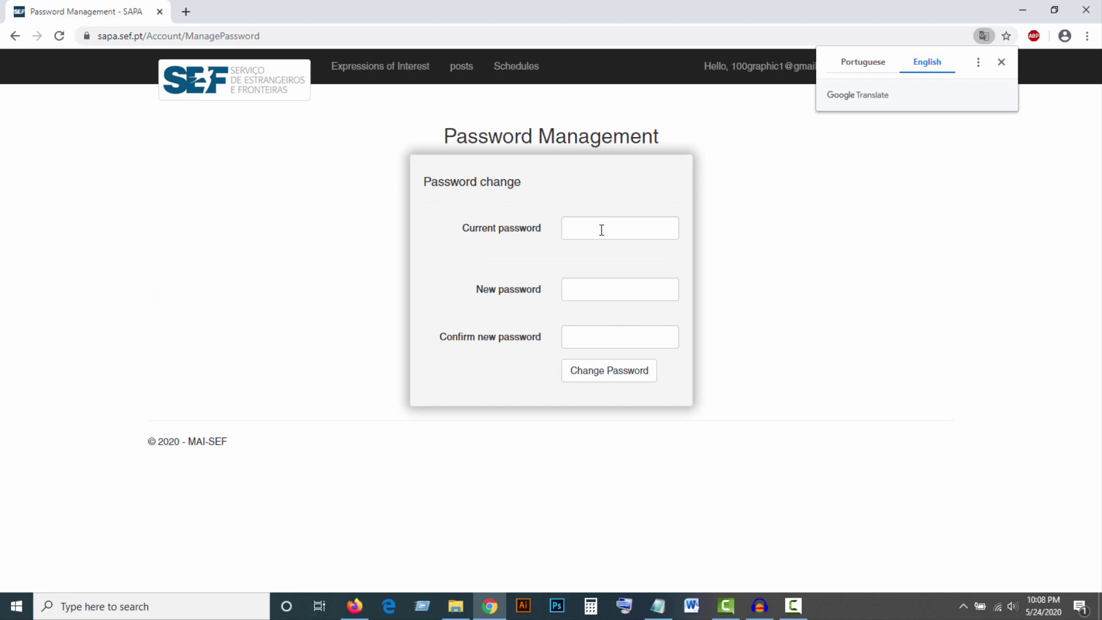
# - Enter the current password, then type the new password in both the New and Confirm fields
pyautogui.click(602, 229)
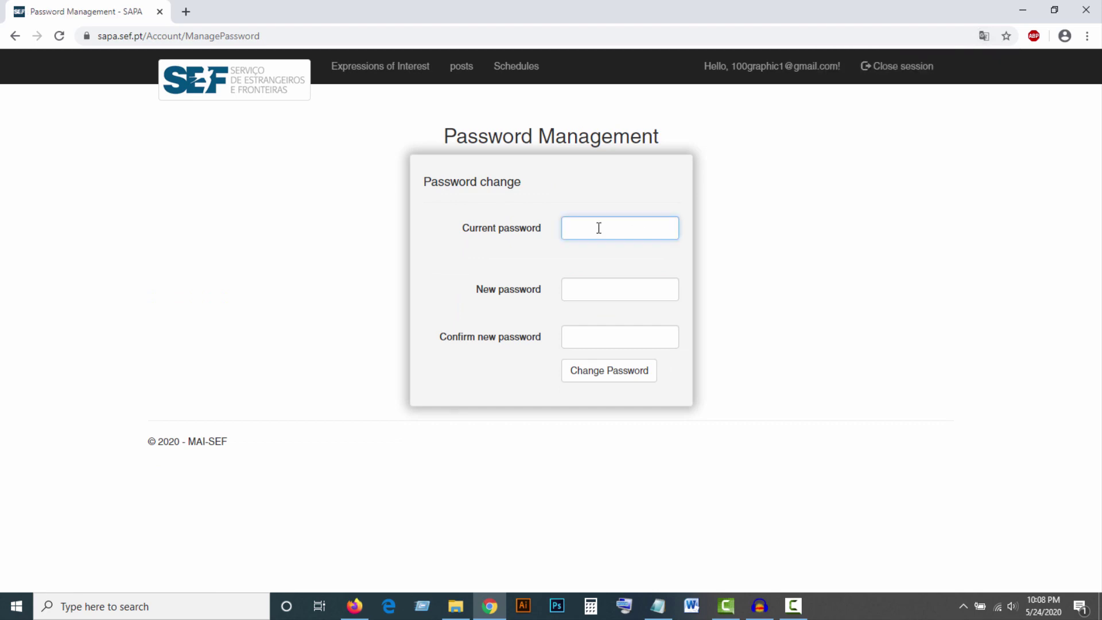
pyautogui.write('aa')
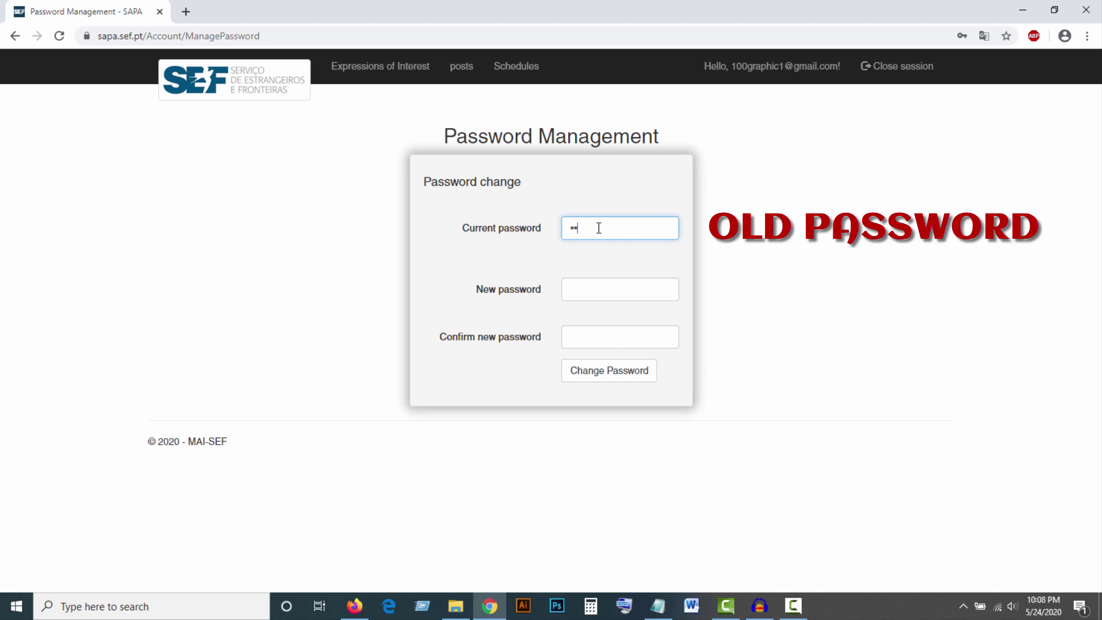
pyautogui.write('bcdefghi')
pyautogui.click(619, 293)
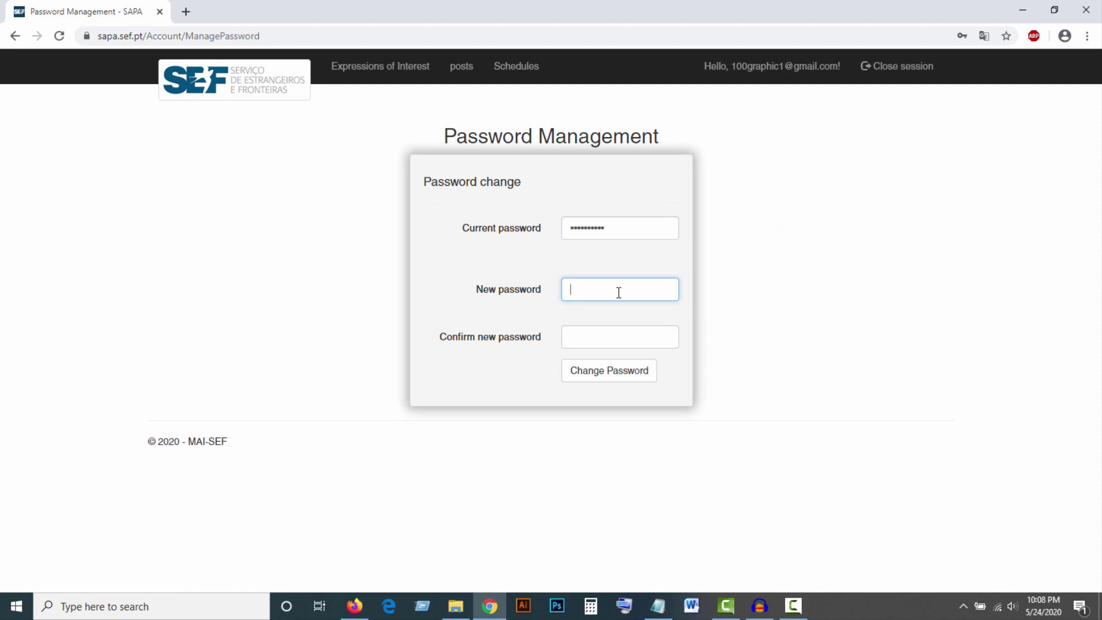
pyautogui.write('a')
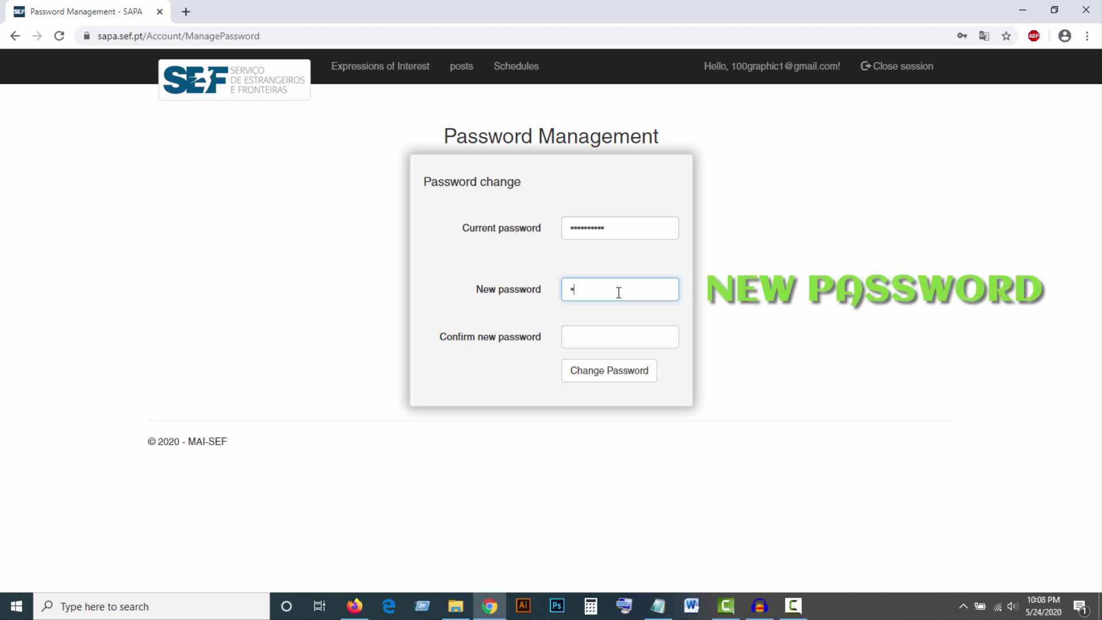
pyautogui.write('bcdefghijk')
pyautogui.click(598, 337)
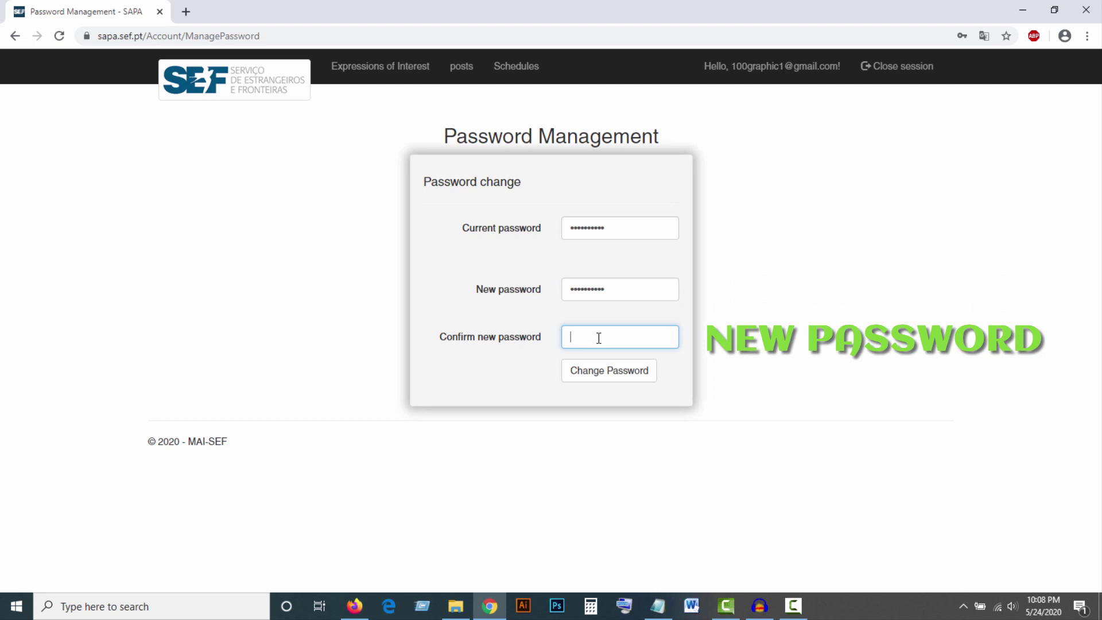
pyautogui.write('abcdefghij')
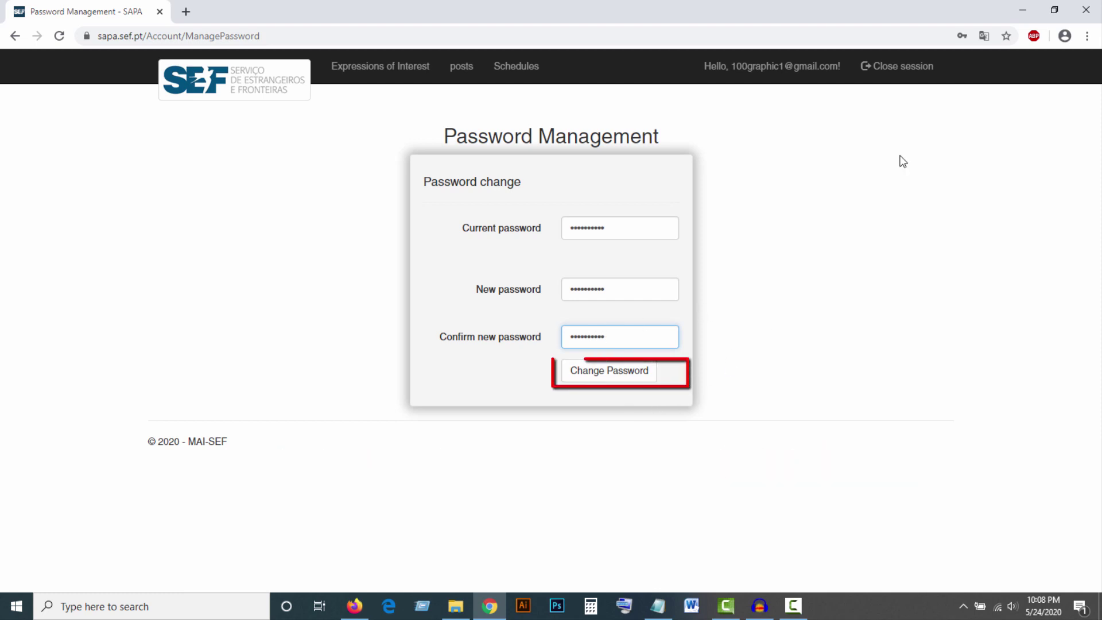
# - Show the password form in Portuguese and submit it with Alterar Palavra-passe
pyautogui.click(983, 35)
pyautogui.click(864, 67)
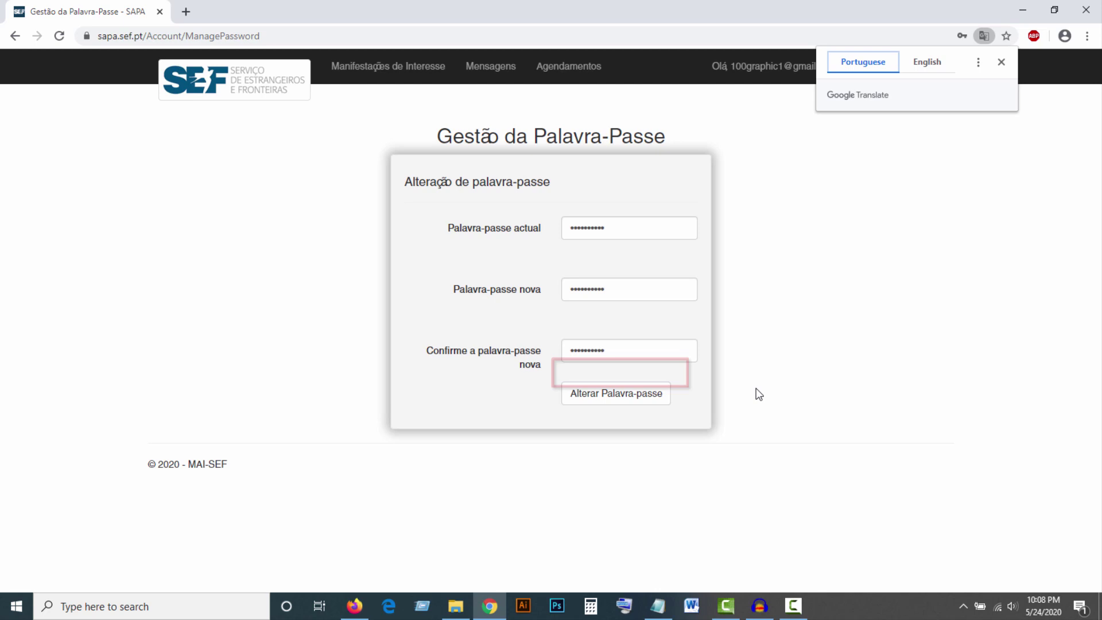
pyautogui.click(601, 421)
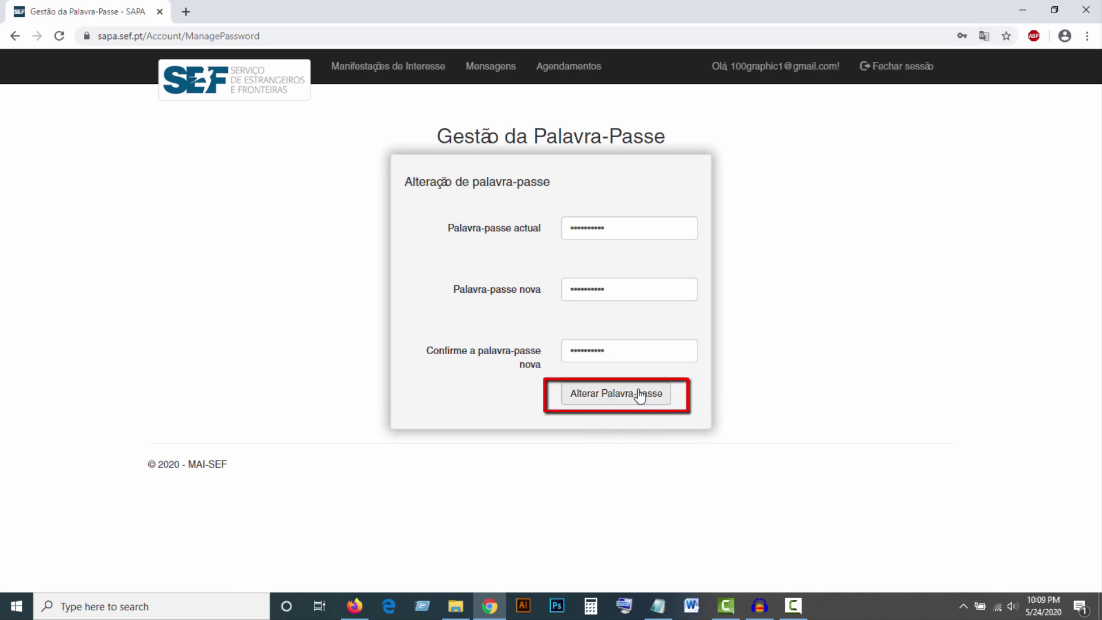
pyautogui.click(616, 397)
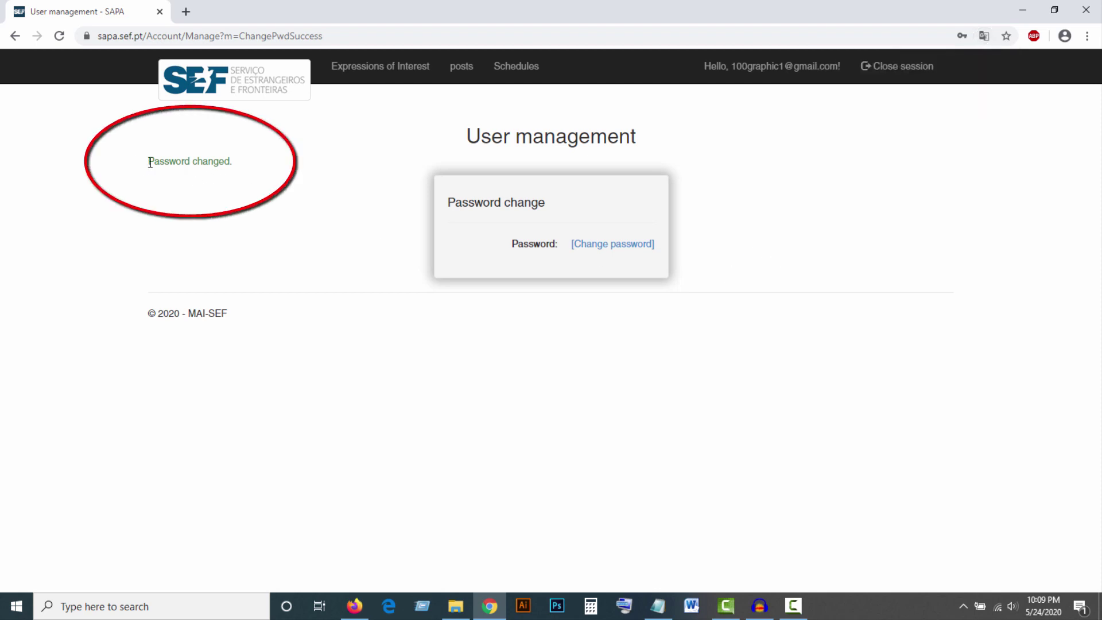
# - Dismiss Chrome's save-password offer and highlight the confirmation in Portuguese: 'Palavra-passe alterada.'
pyautogui.moveTo(148, 162); pyautogui.dragTo(232, 162)
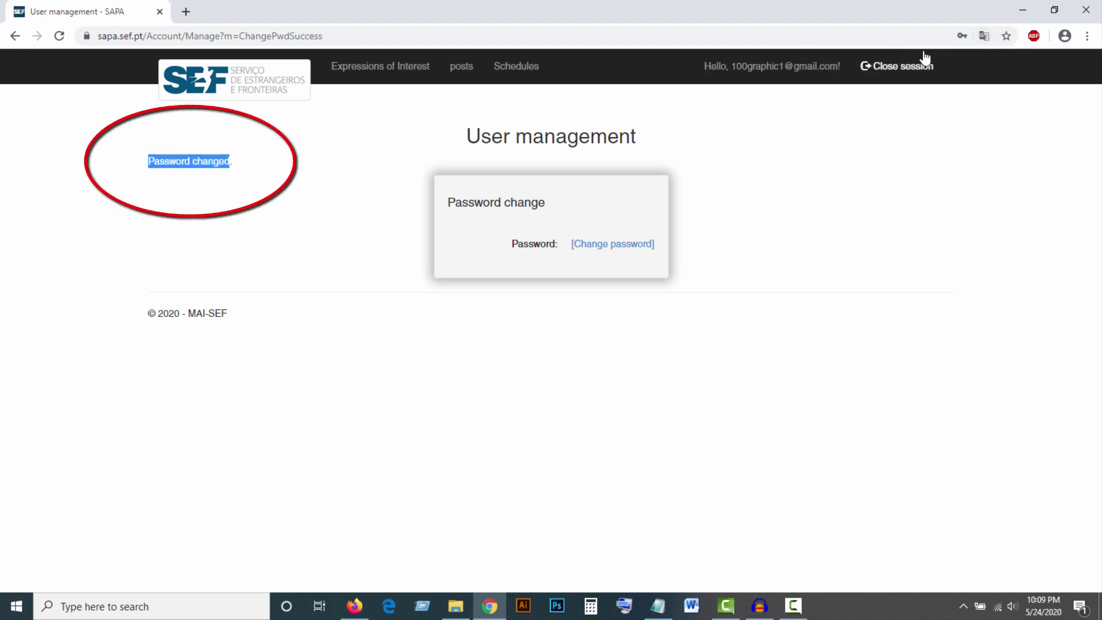
pyautogui.click(970, 36)
pyautogui.click(983, 36)
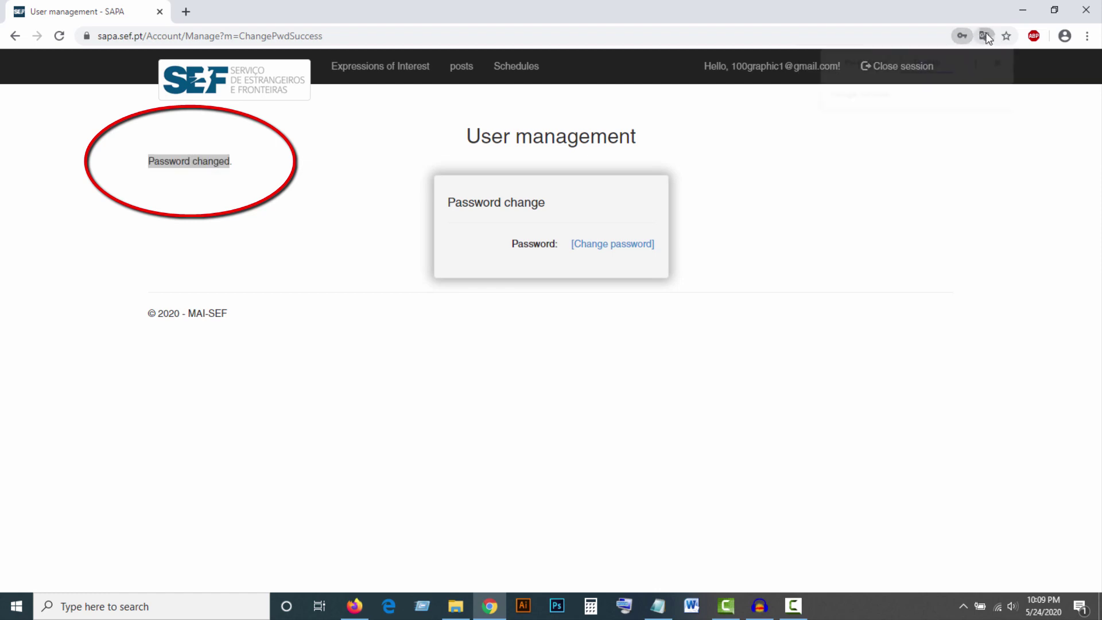
pyautogui.click(863, 62)
pyautogui.click(233, 179)
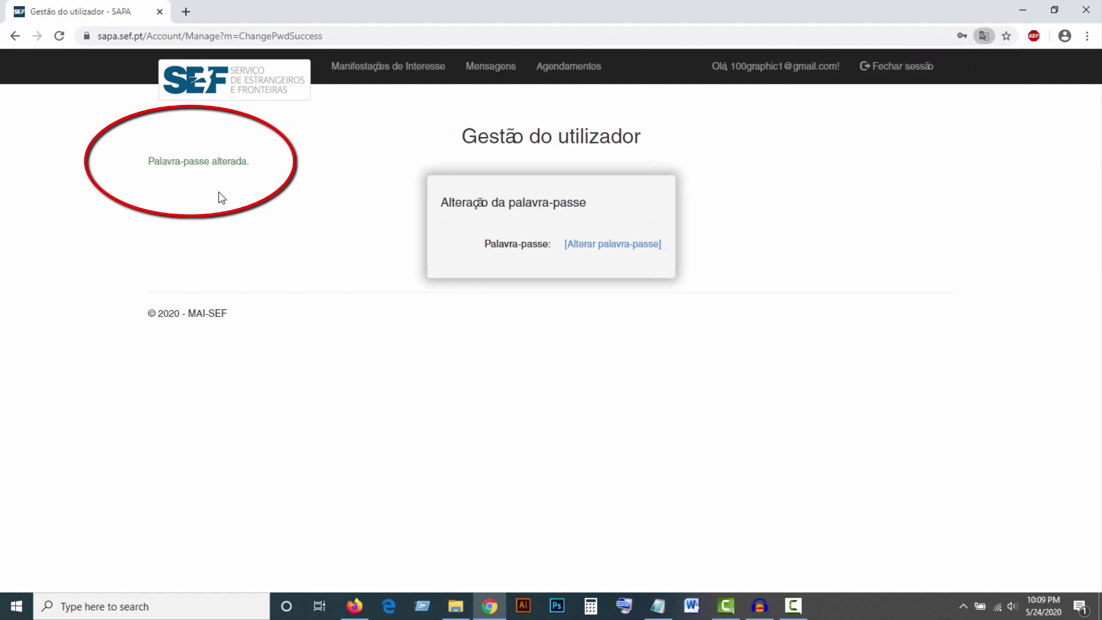
pyautogui.moveTo(147, 162); pyautogui.dragTo(223, 176)
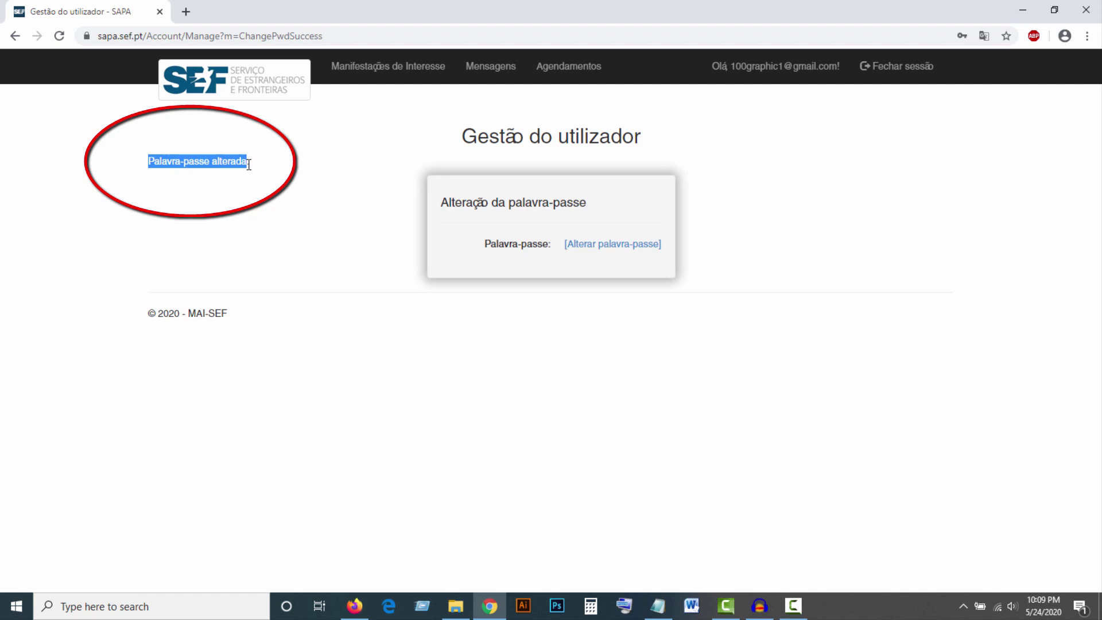